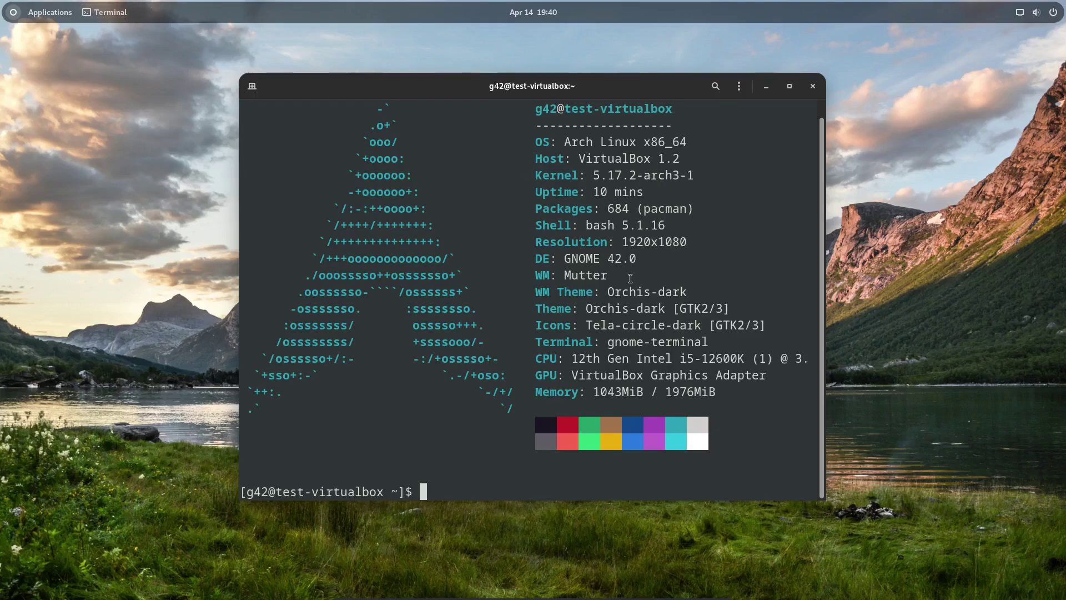
# Open the top-right system menu over the neofetch summary in Terminal
pyautogui.click(1021, 12)
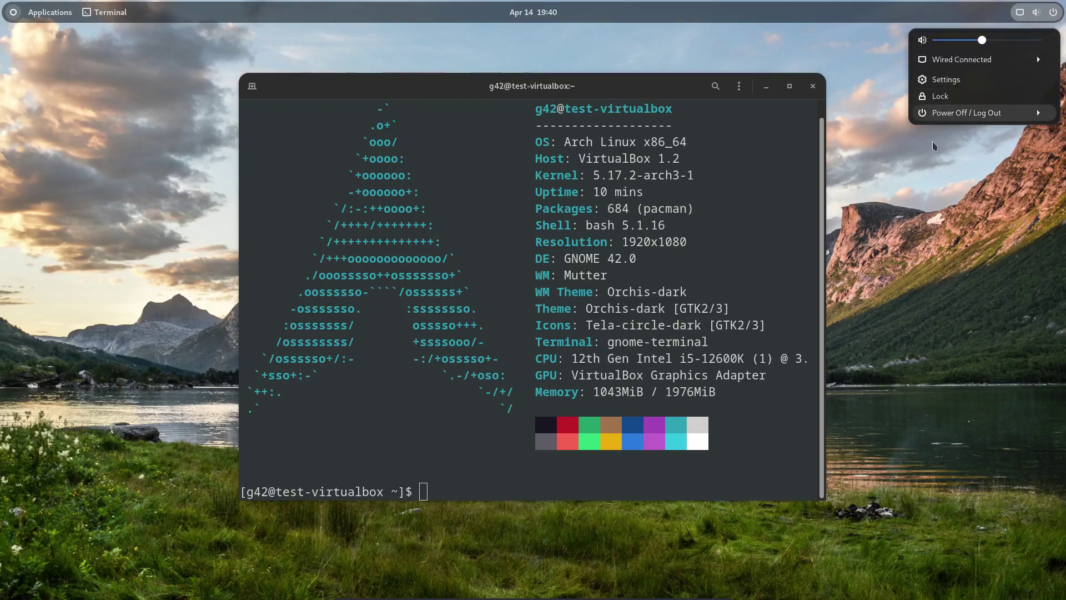
# Expand and collapse Power Off / Log Out, peek at Wired Connected, then dismiss the menu
pyautogui.click(941, 112)
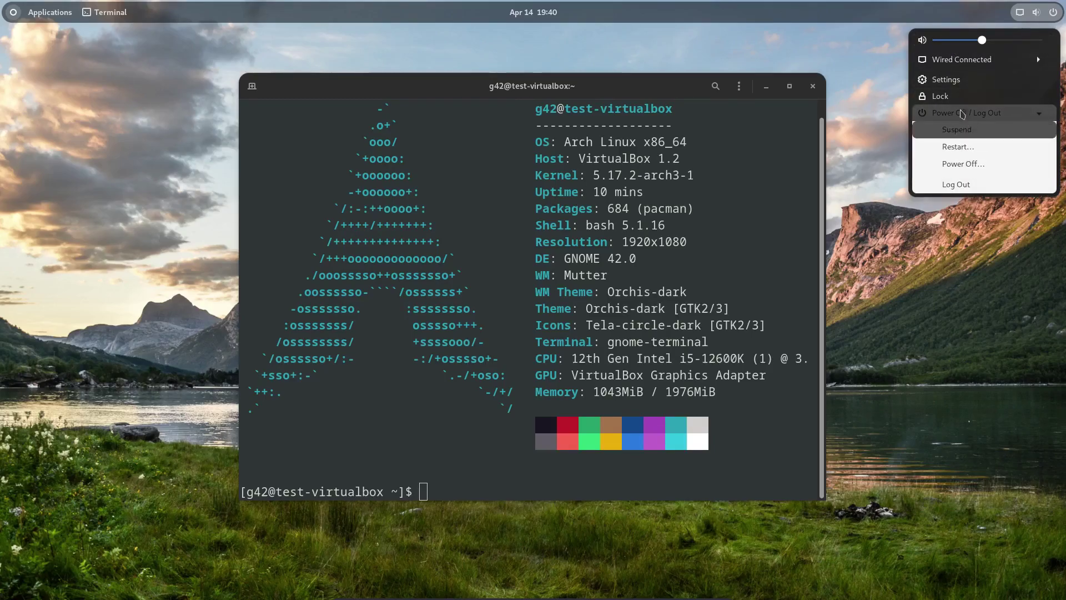
pyautogui.click(967, 113)
pyautogui.click(956, 60)
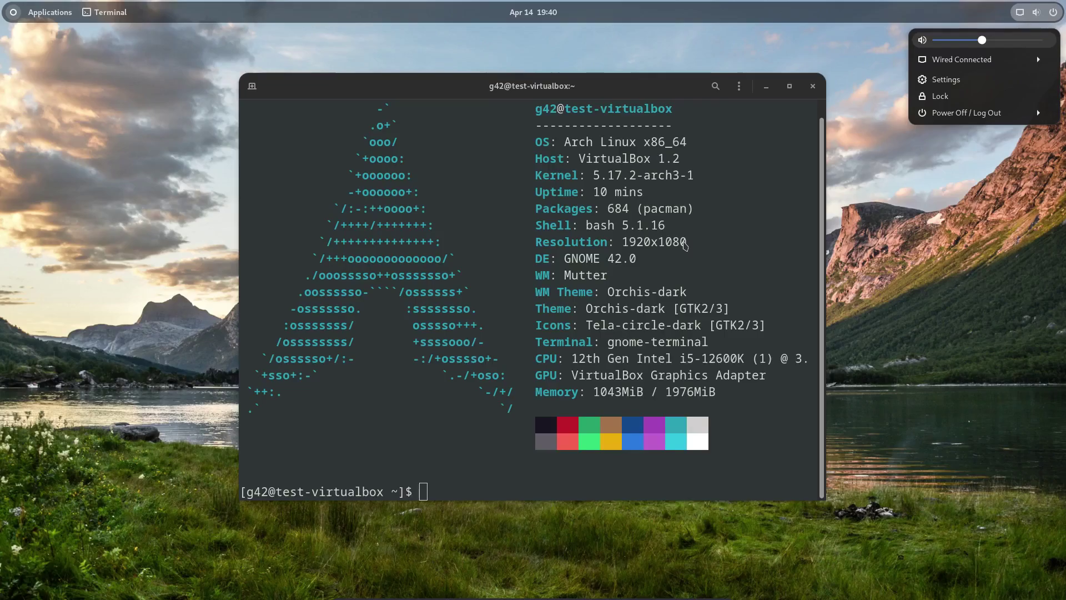
pyautogui.click(670, 171)
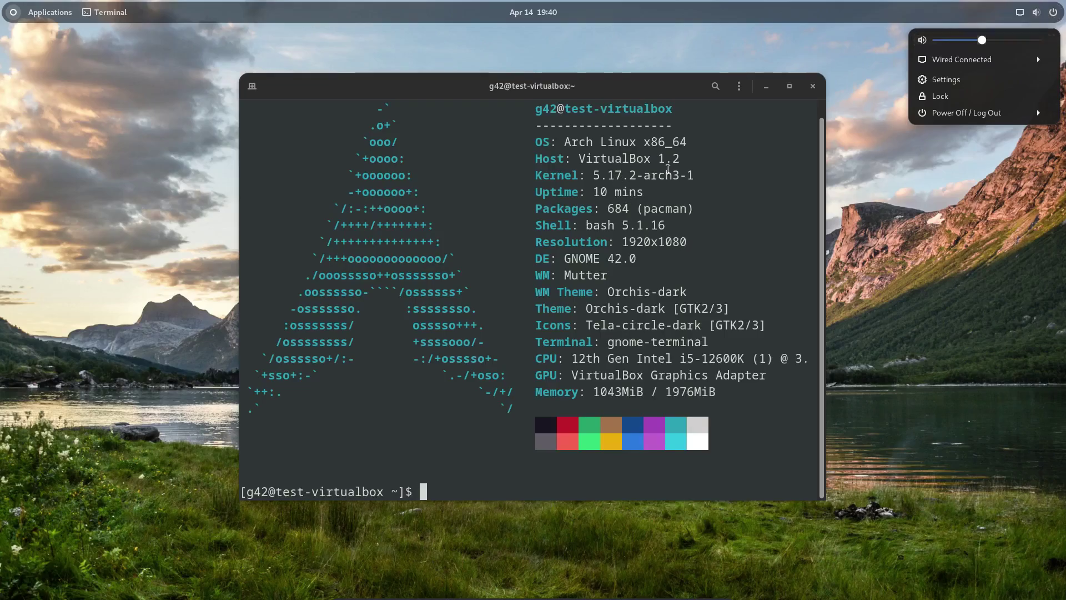
# Open the Terminal profile Preferences, view its Colors tab, and close the dialog
pyautogui.rightClick(667, 171)
pyautogui.click(690, 249)
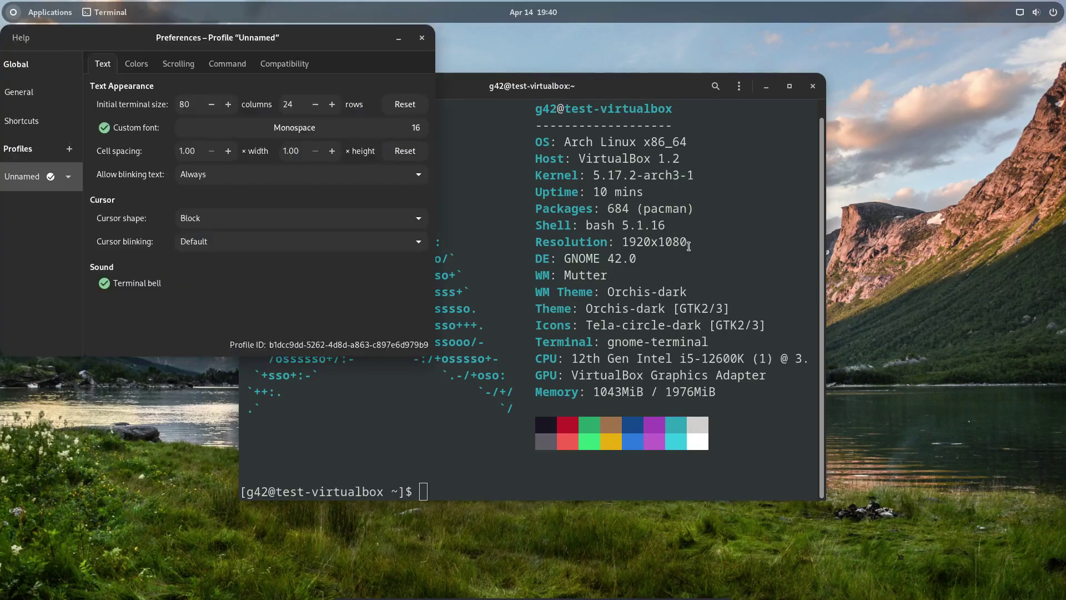
pyautogui.click(136, 65)
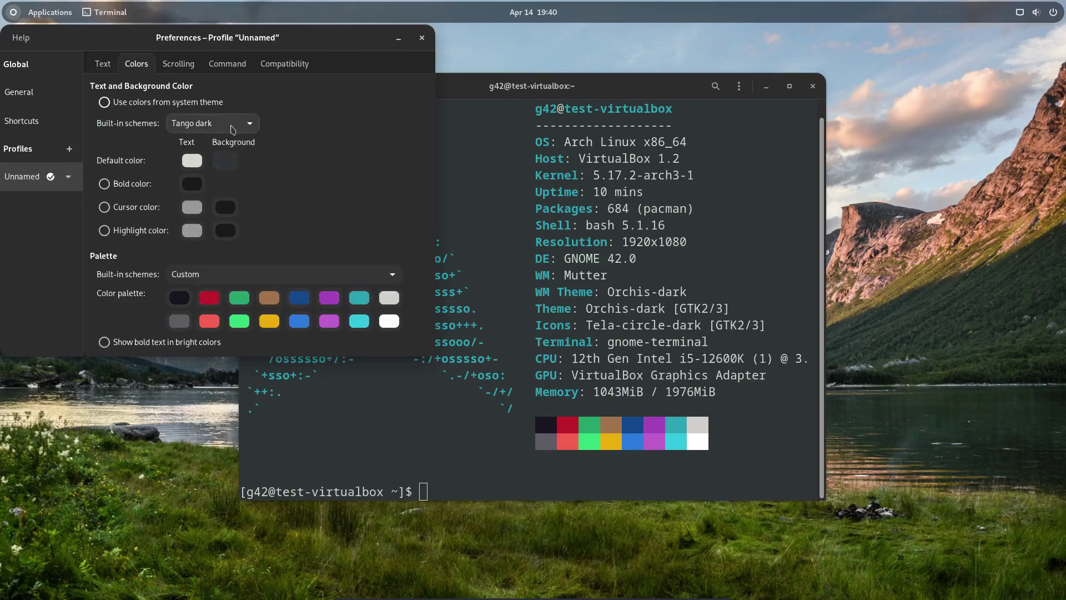
pyautogui.click(421, 37)
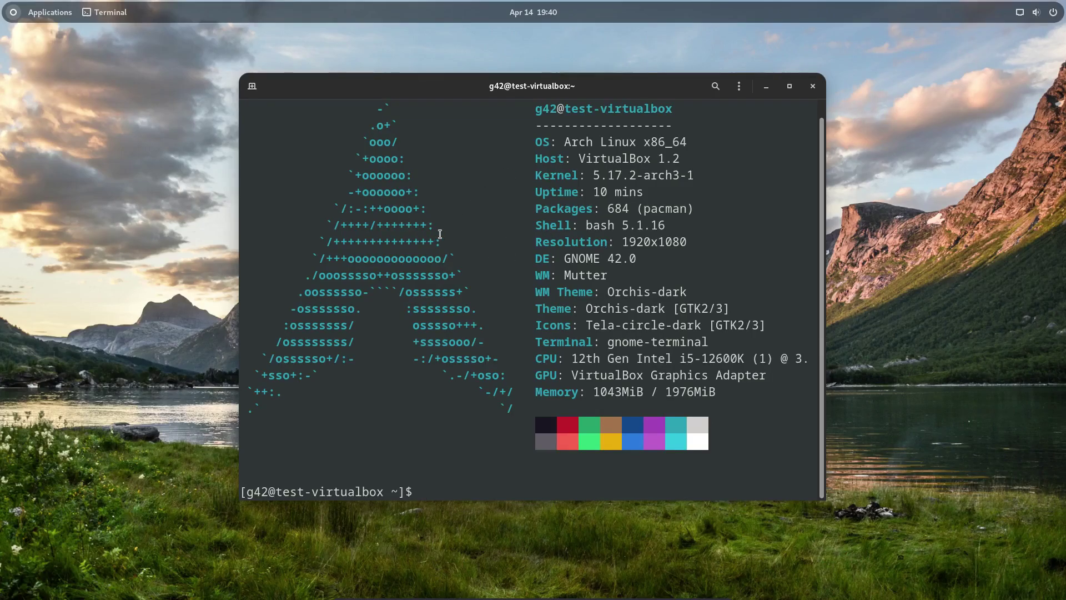
# Launch Settings from the system menu, then bring up the Applications menu
pyautogui.click(1046, 12)
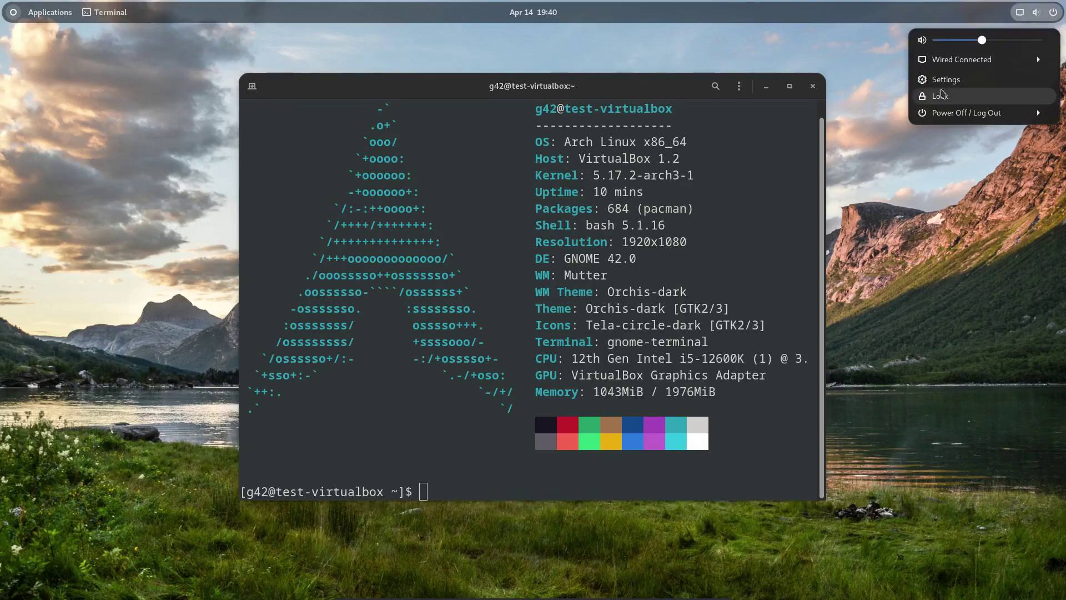
pyautogui.click(933, 78)
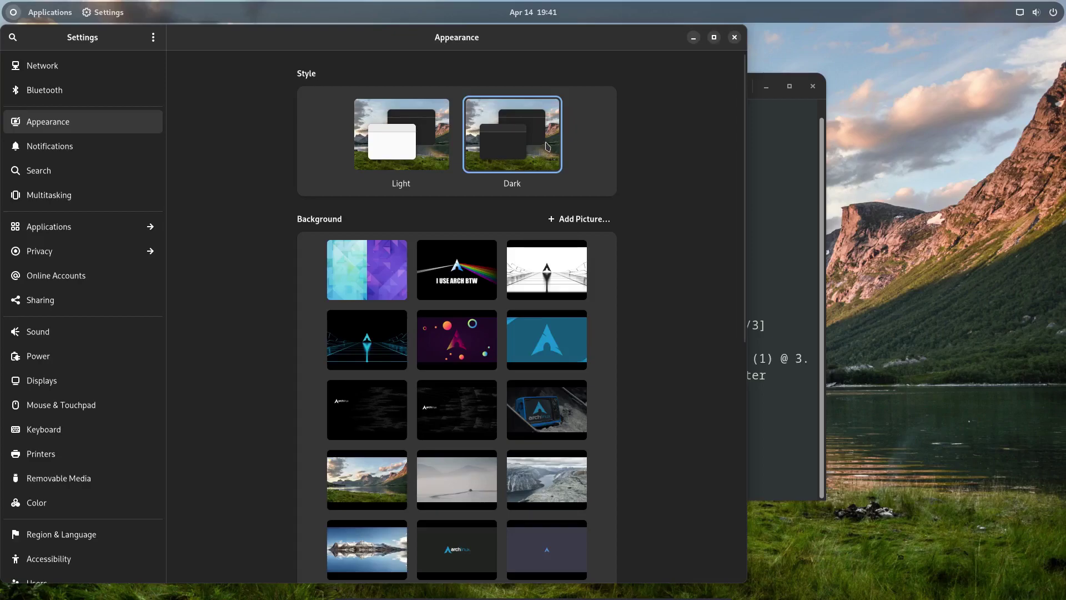
pyautogui.click(56, 17)
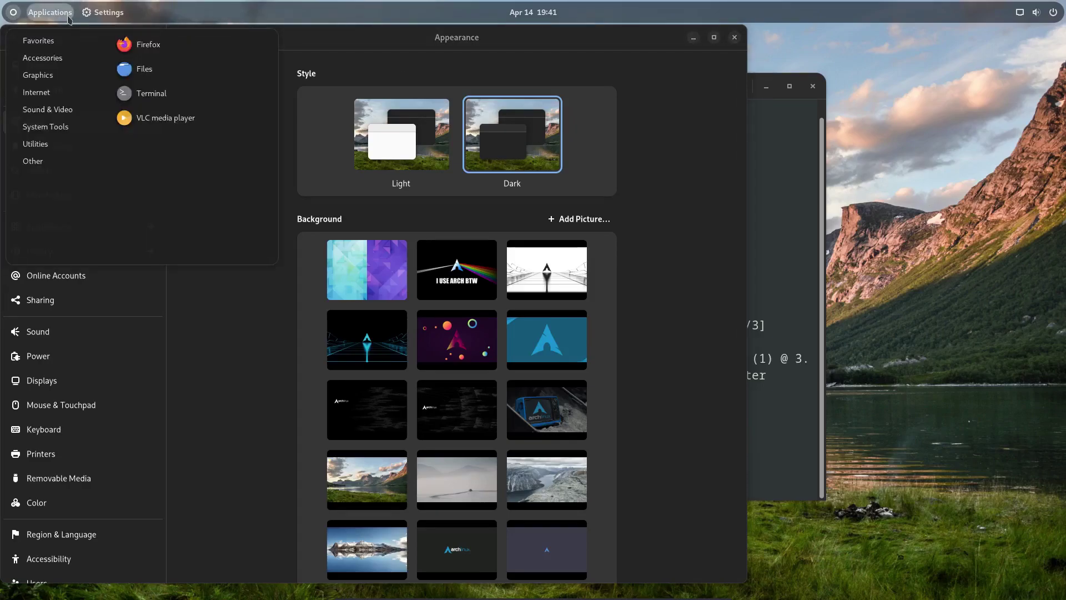
pyautogui.moveTo(35, 144)
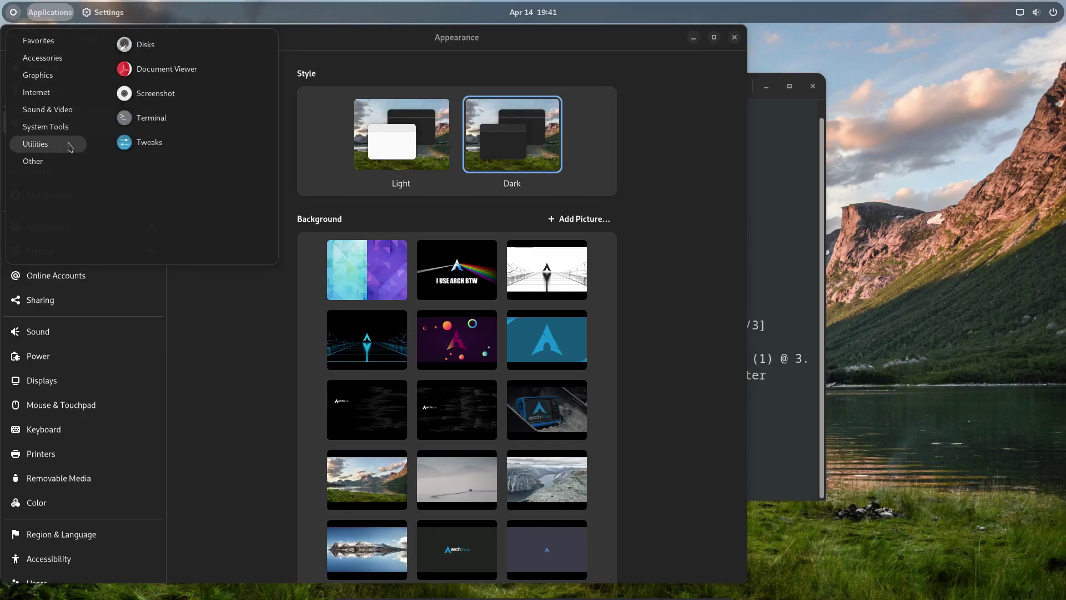
# Launch Tweaks from Utilities, view its Appearance themes page, and close it
pyautogui.click(149, 141)
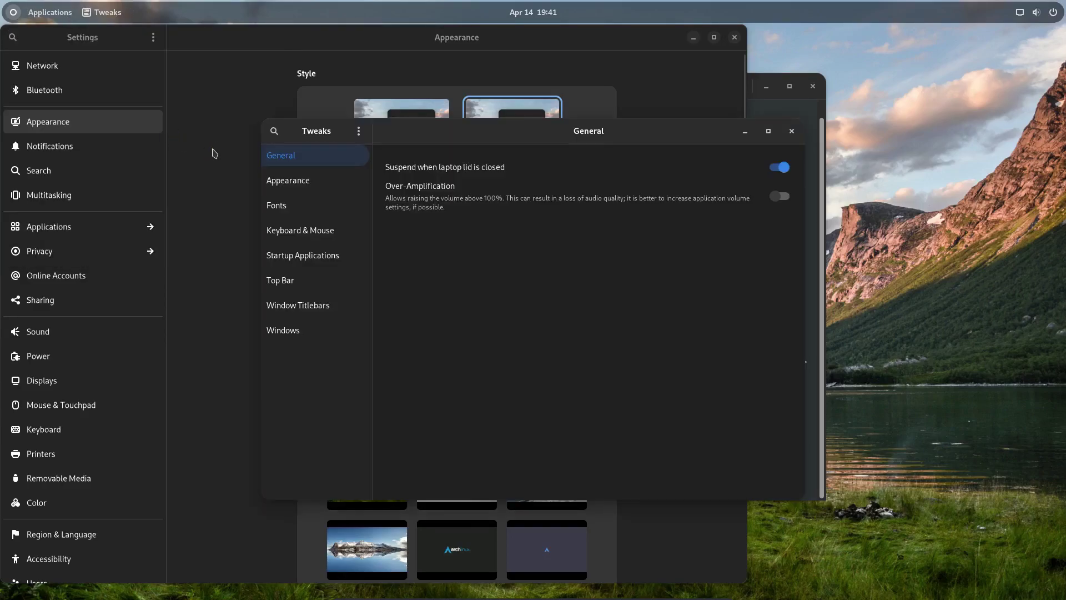
pyautogui.click(293, 180)
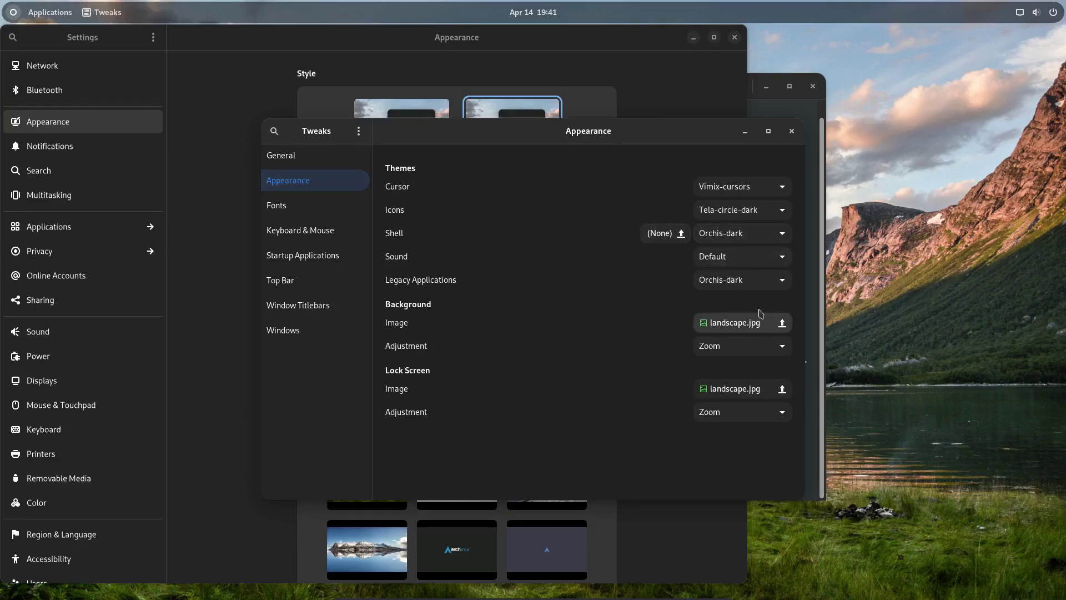
pyautogui.click(791, 131)
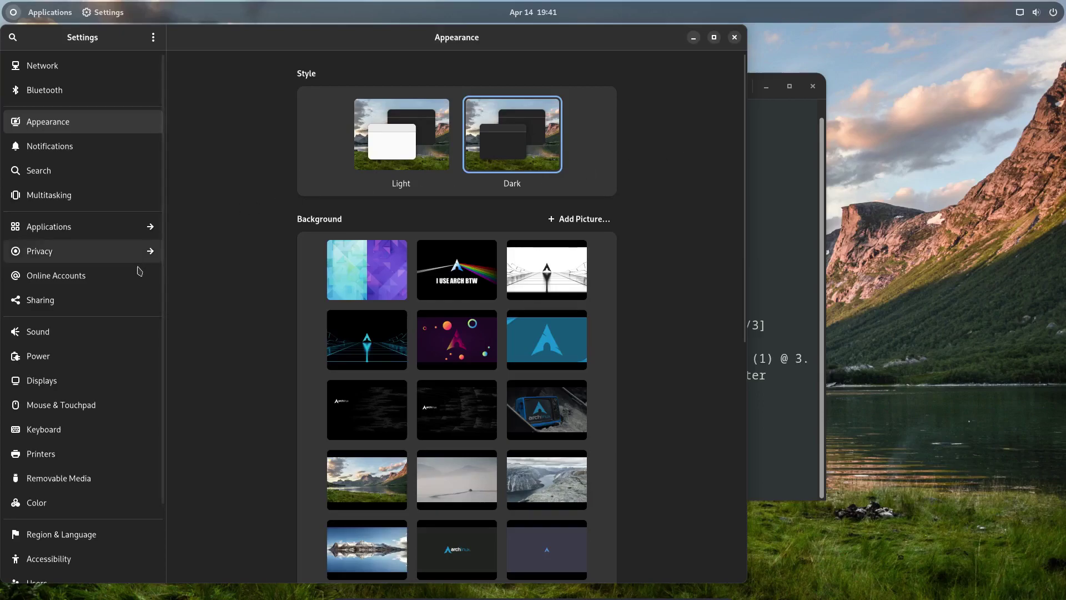
pyautogui.scroll(-2, 119, 383)
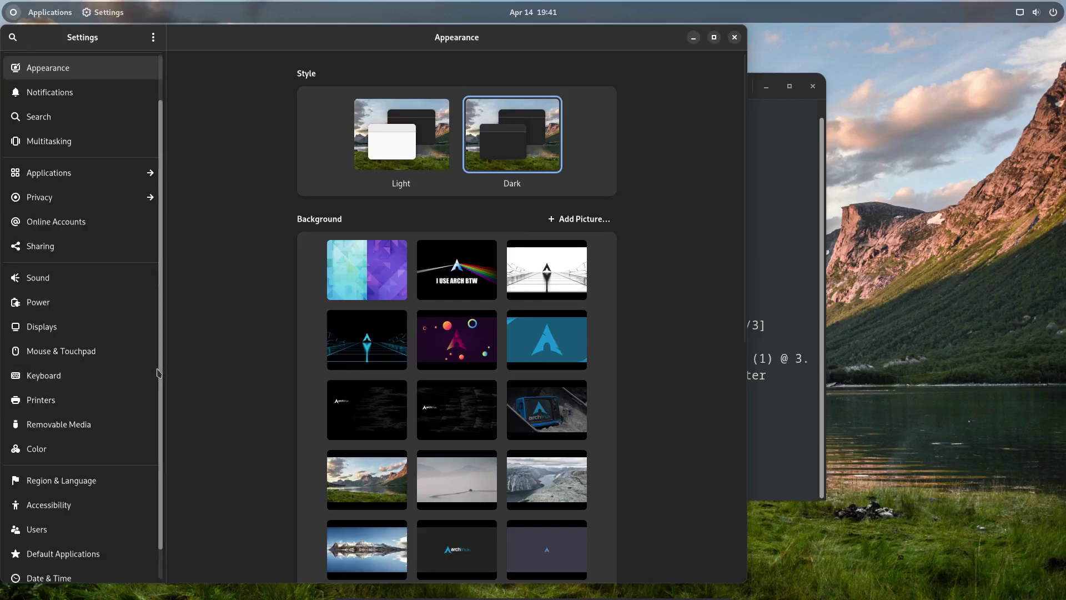
pyautogui.moveTo(162, 369); pyautogui.dragTo(161, 483)
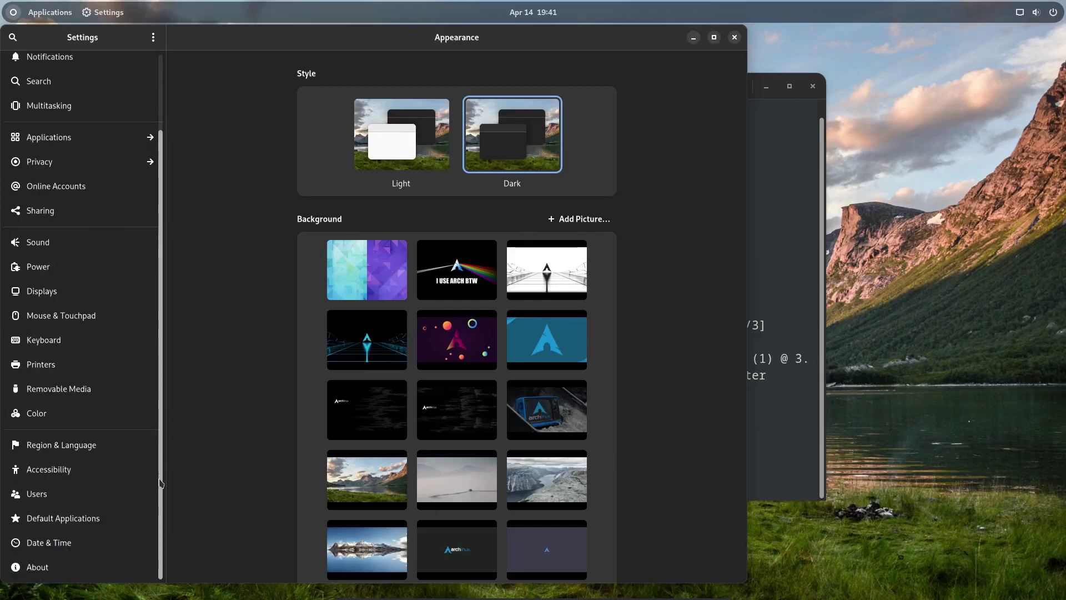
# Check the Arch Linux GNOME 42 details on the About page, then close Settings
pyautogui.click(131, 566)
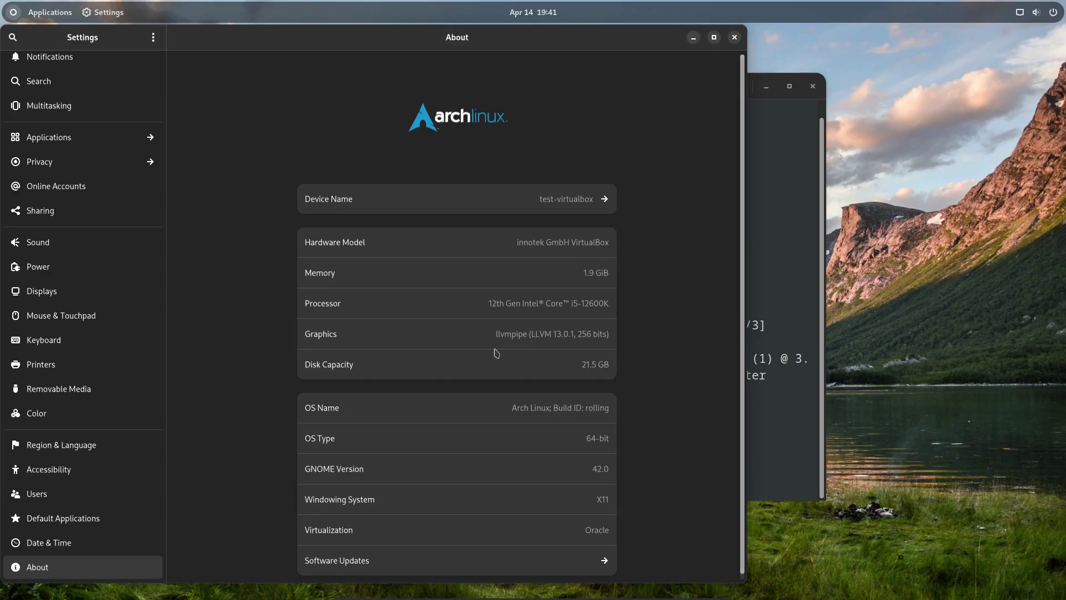
pyautogui.click(734, 37)
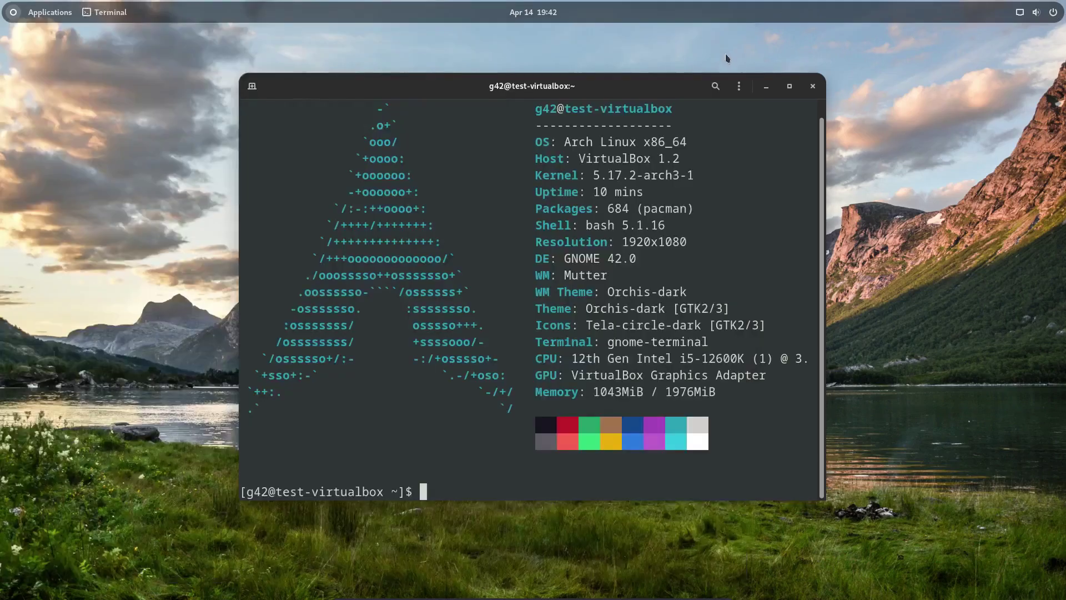
pyautogui.click(42, 15)
pyautogui.click(14, 15)
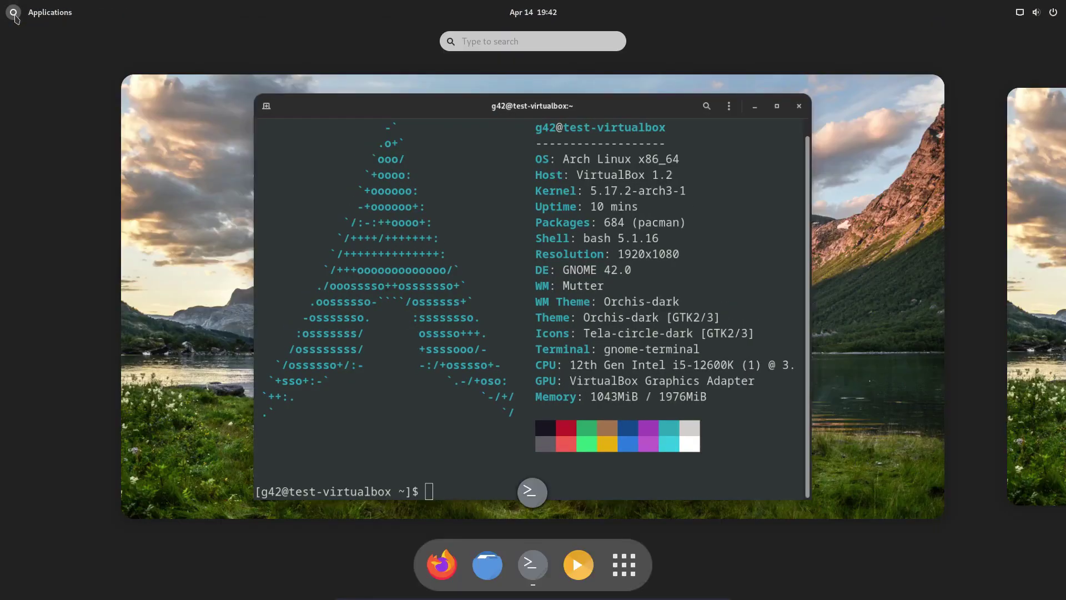
pyautogui.click(738, 229)
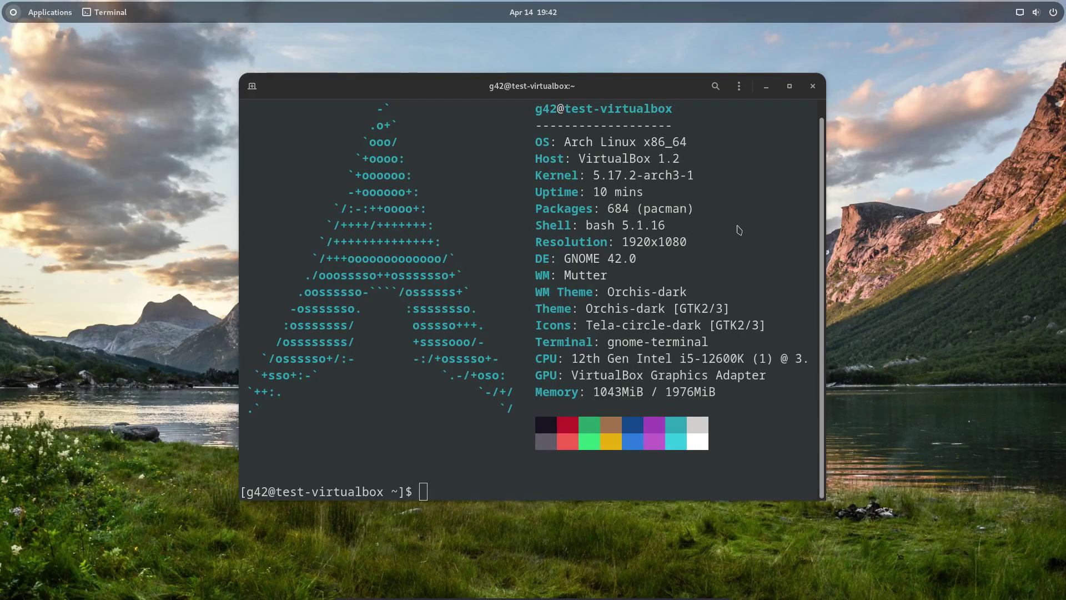